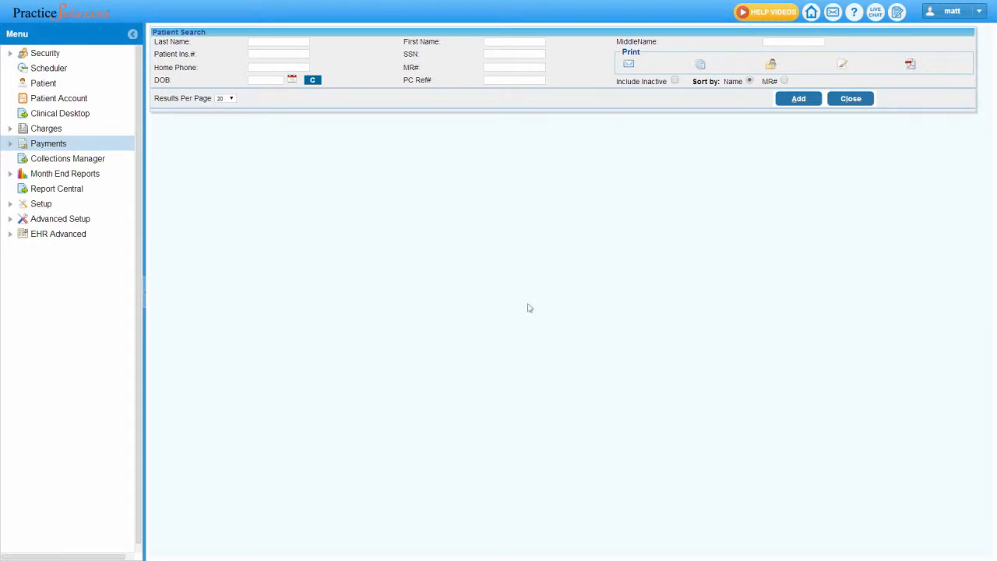
# Step: Open Manual Posting for payments and start a new payment entry
pyautogui.click(37, 145)
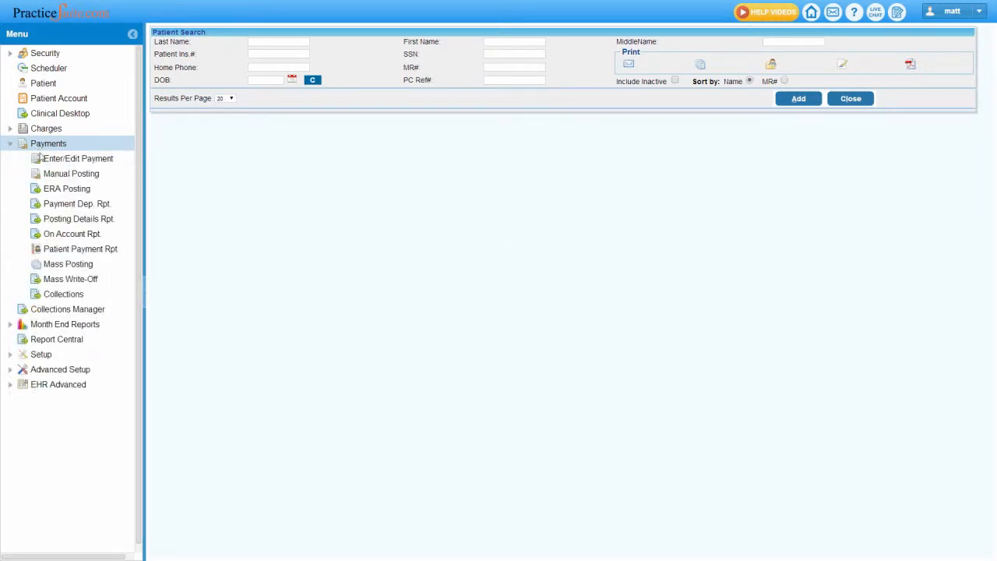
pyautogui.click(56, 174)
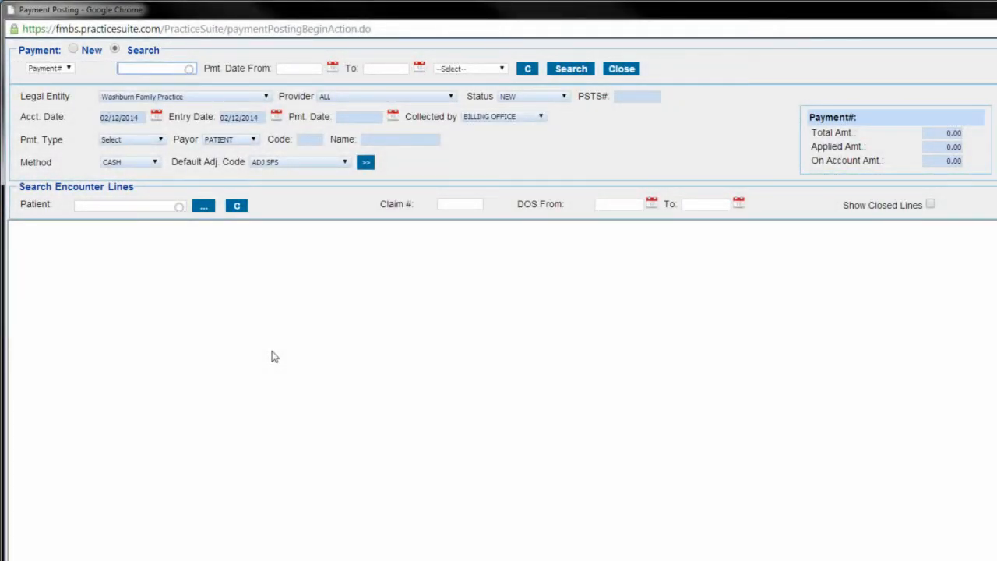
pyautogui.click(67, 69)
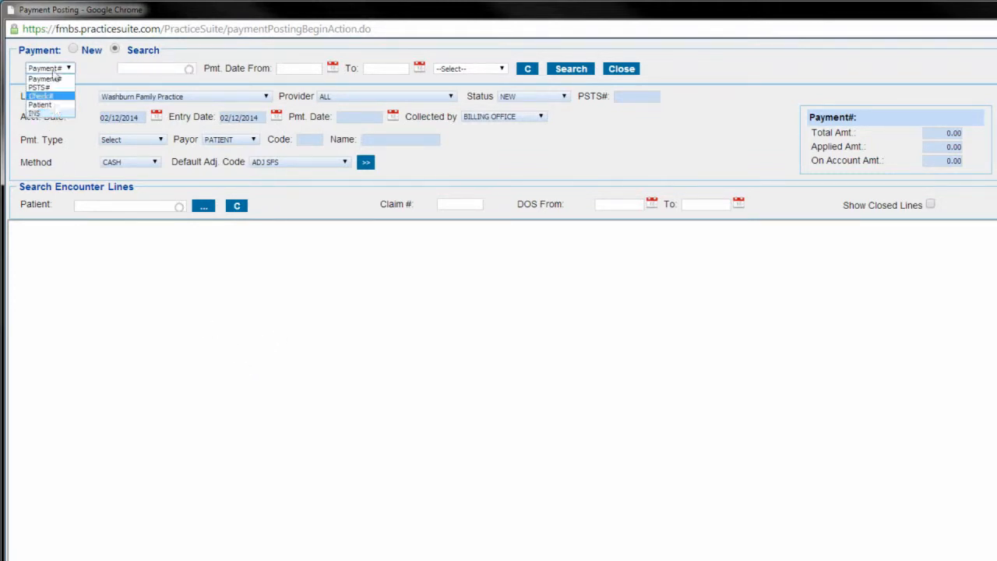
pyautogui.click(89, 75)
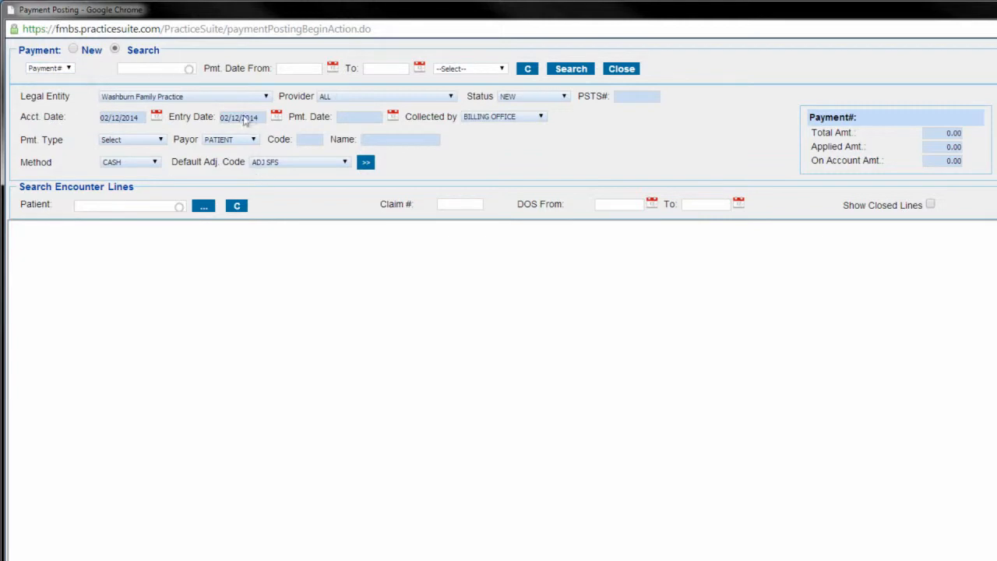
pyautogui.click(73, 50)
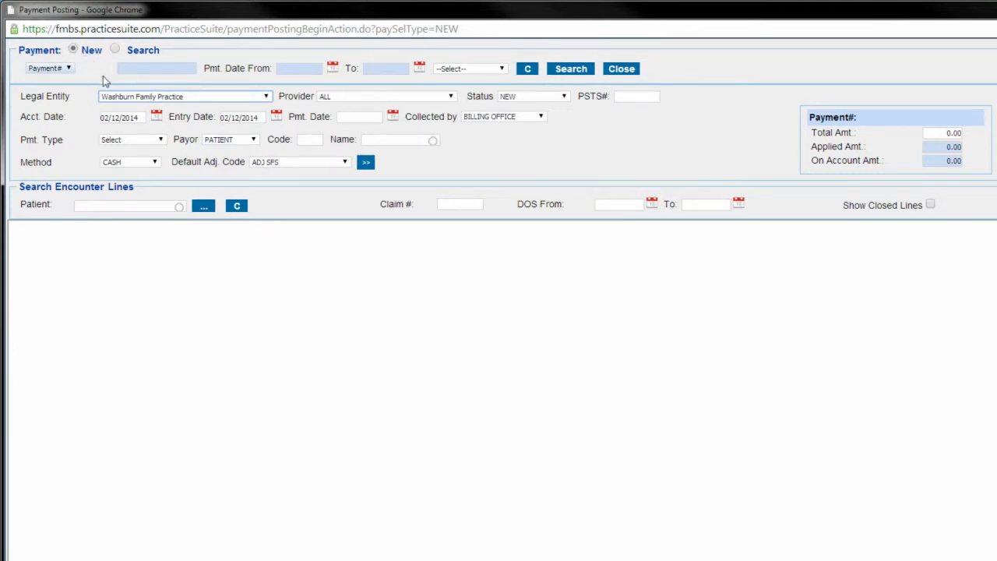
# Step: Set the payment's legal entity to Washburn Family Practice and keep the provider as ALL
pyautogui.click(235, 101)
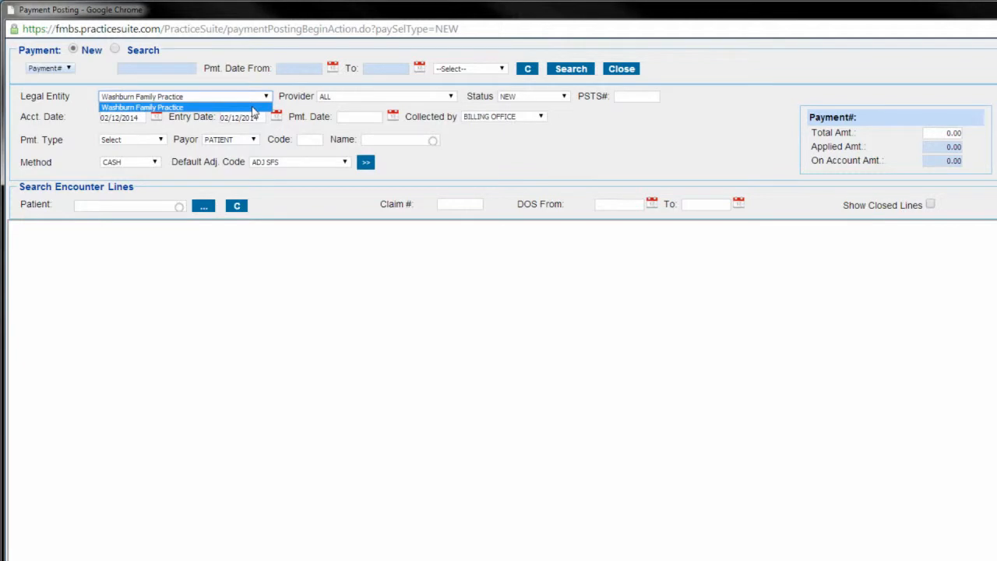
pyautogui.click(253, 110)
pyautogui.click(445, 100)
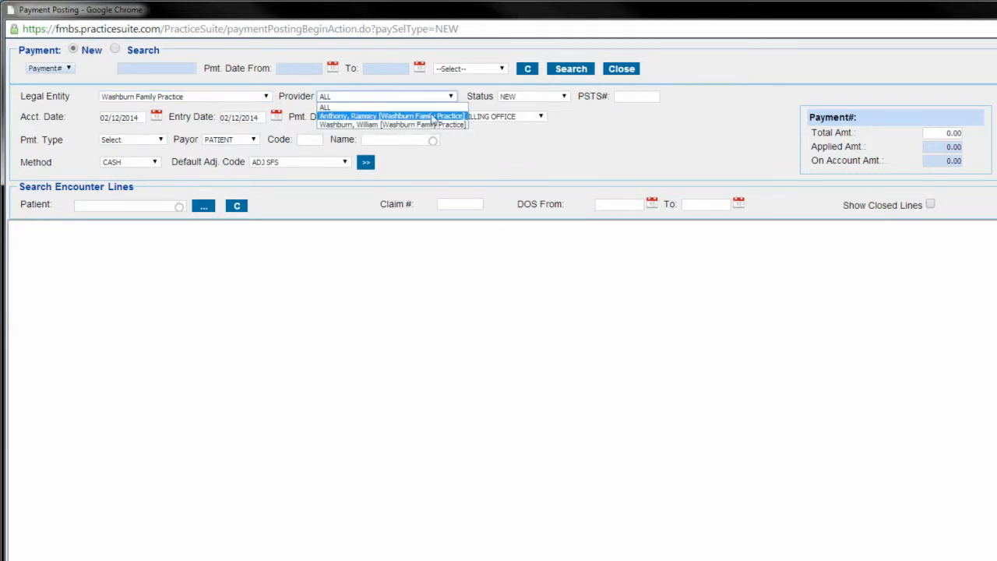
pyautogui.click(428, 110)
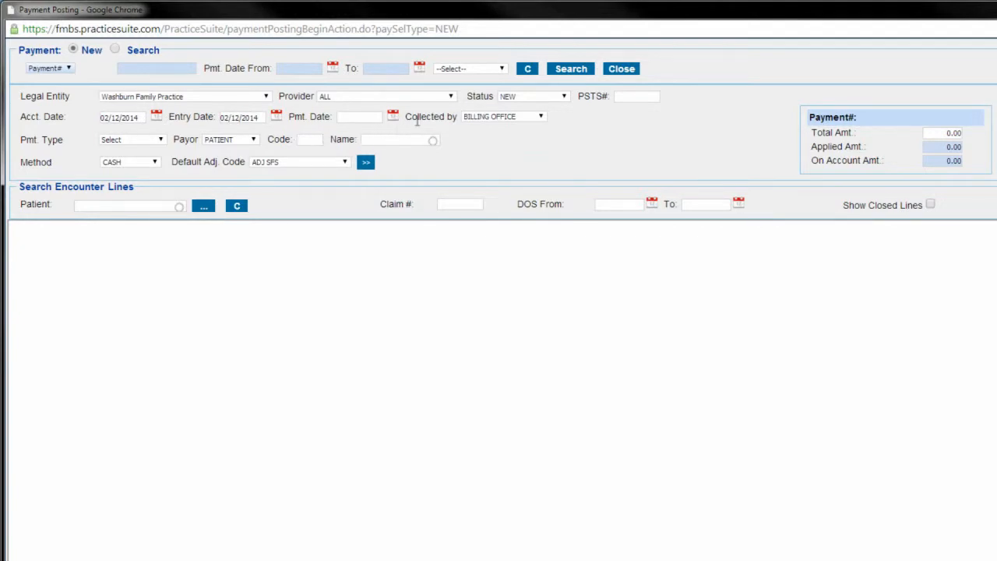
# Step: Set the payment date to 02/11/2014 and Collected by to FRONT OFFICE
pyautogui.click(393, 117)
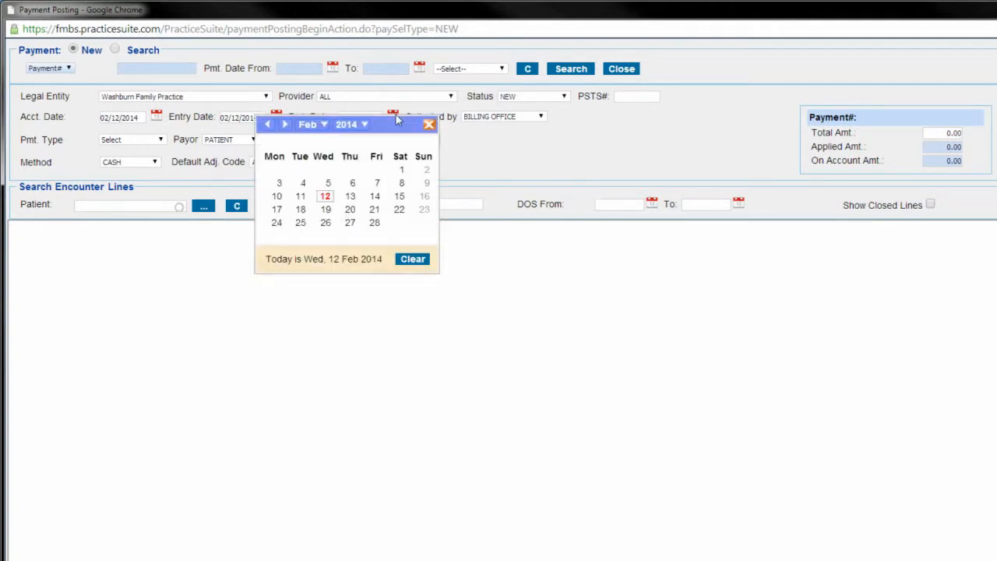
pyautogui.click(302, 197)
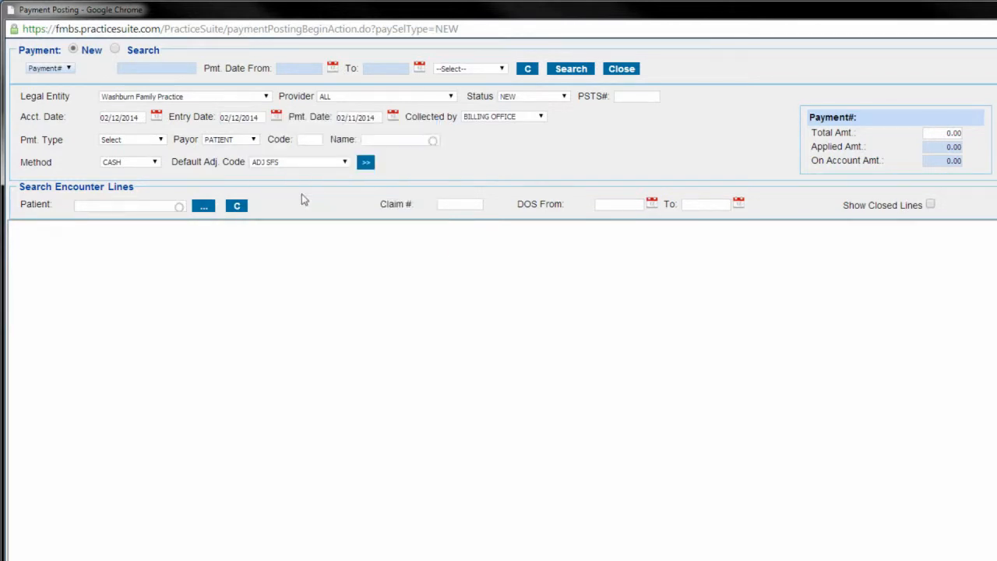
pyautogui.click(532, 118)
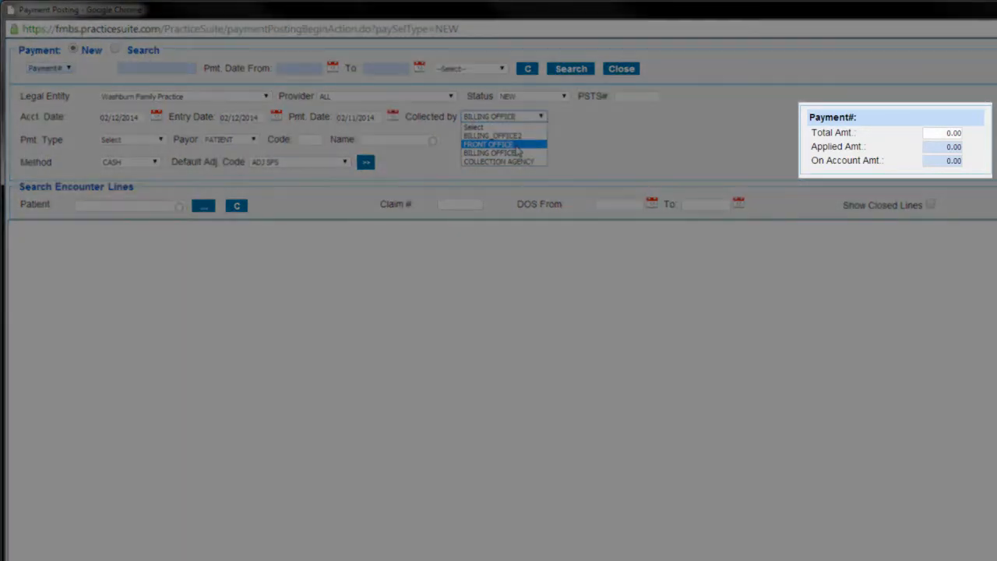
pyautogui.click(519, 145)
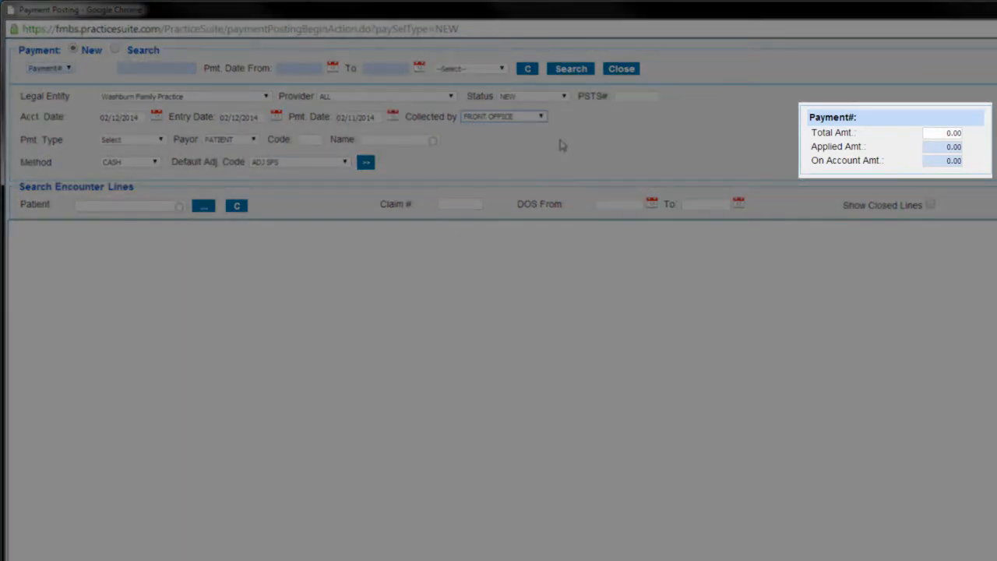
# Step: Enter 1250.00 as the total amount of the payment
pyautogui.click(943, 134)
pyautogui.write('1250')
pyautogui.doubleClick(800, 122)
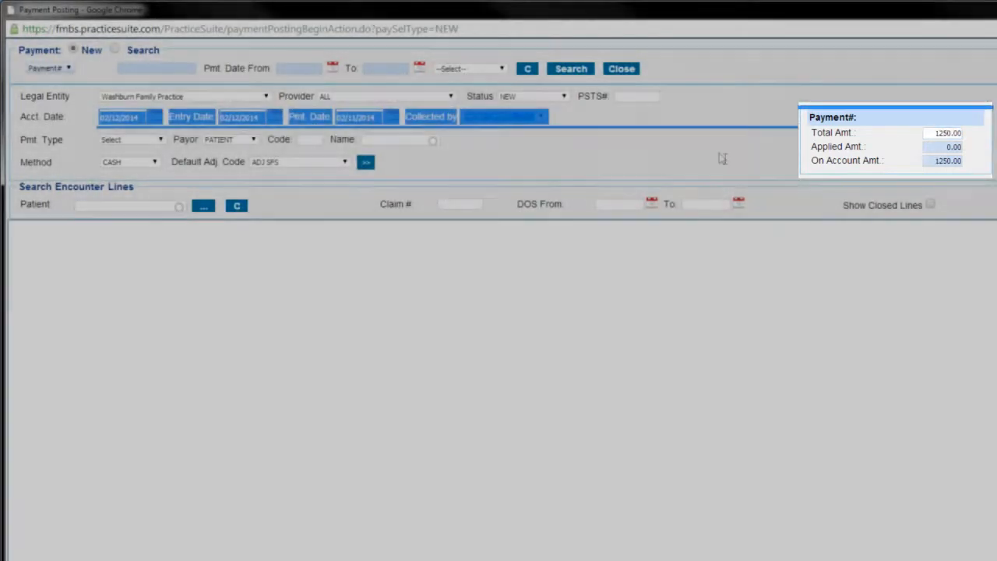
pyautogui.click(719, 153)
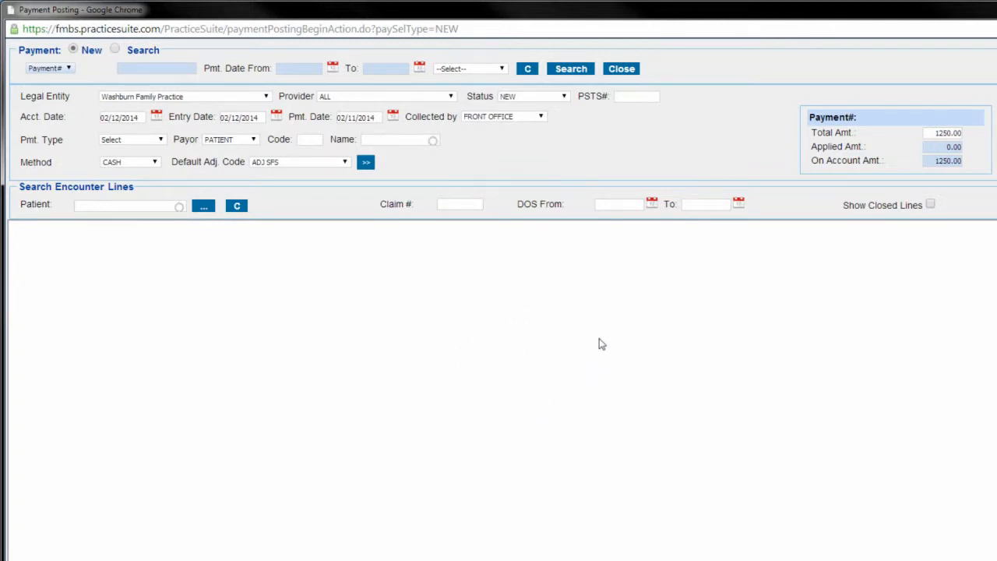
# Step: Set the payment type to CLAIM and choose Blue Cross Blue Shield as the insurance payor name
pyautogui.click(161, 140)
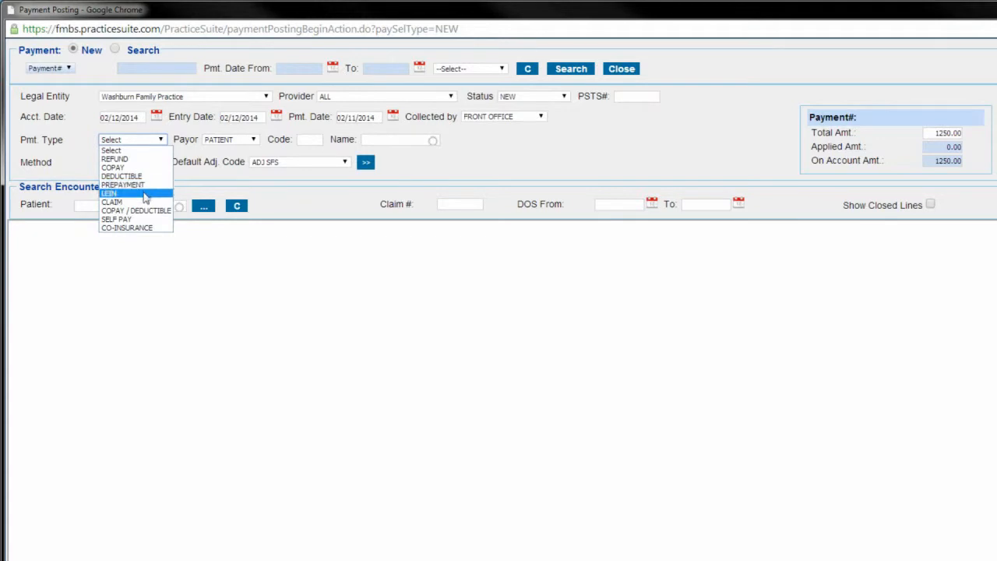
pyautogui.click(120, 203)
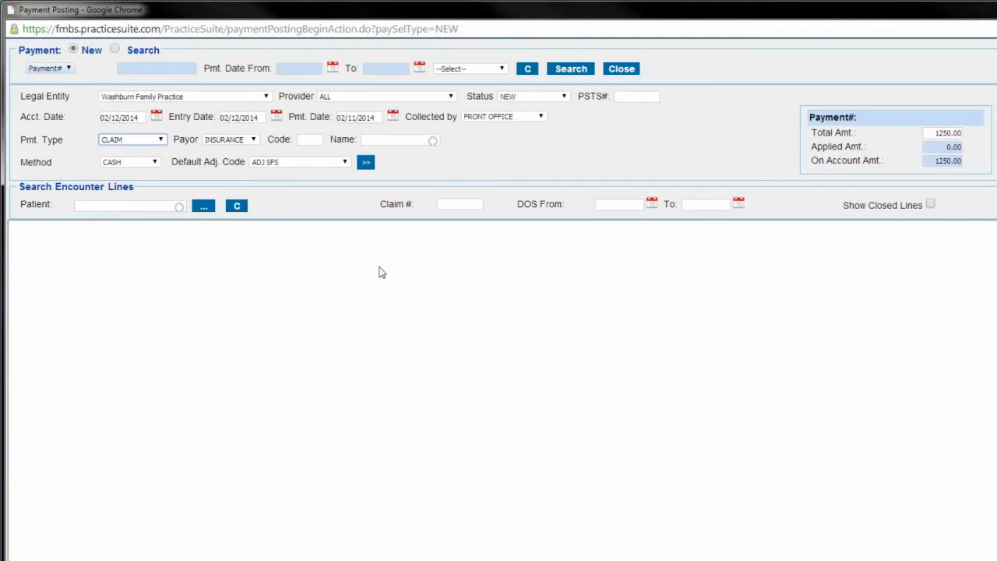
pyautogui.click(398, 142)
pyautogui.write('Blue')
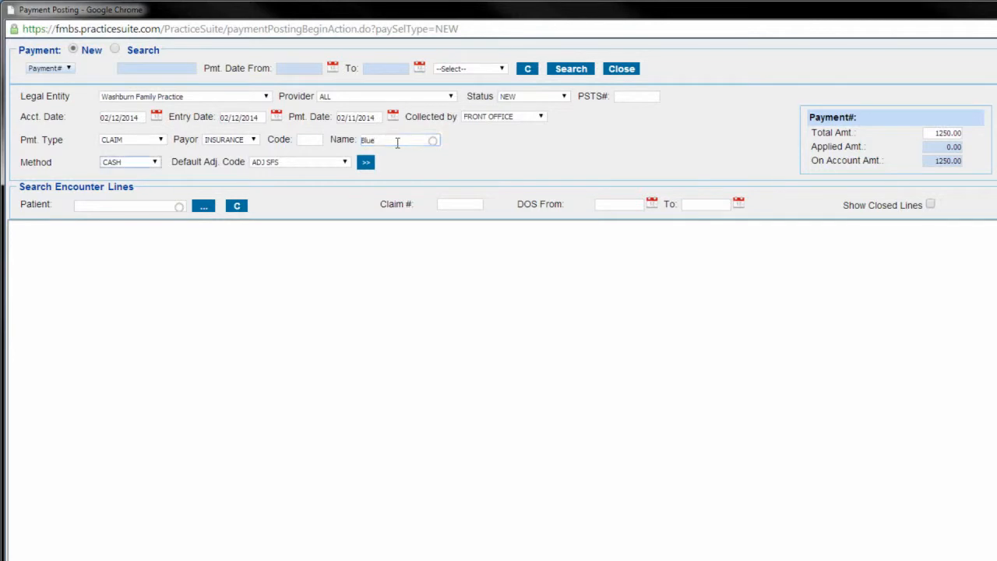
pyautogui.click(447, 164)
# Step: Set the payment method to CHECK and enter E12345 as the check number
pyautogui.click(152, 164)
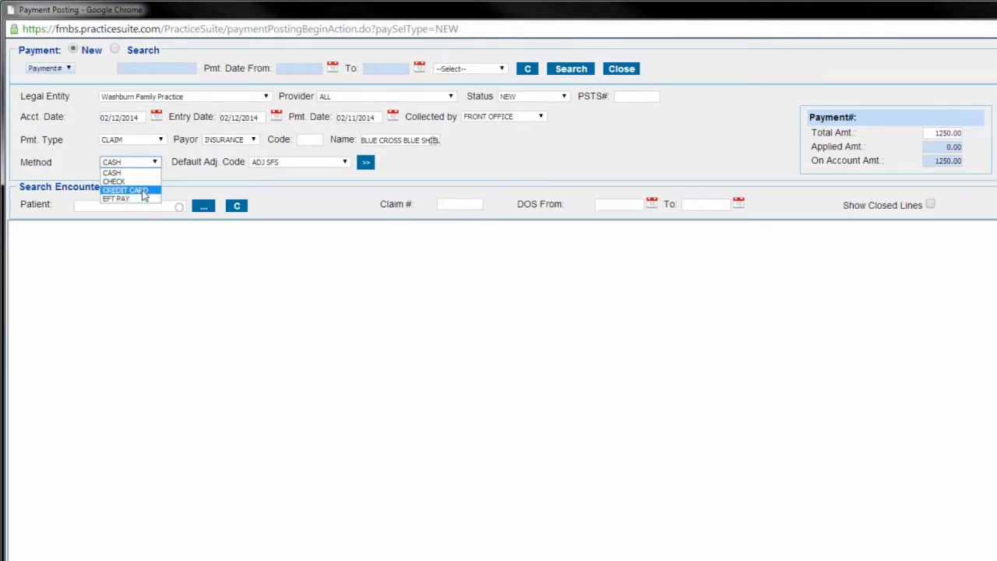
pyautogui.click(130, 182)
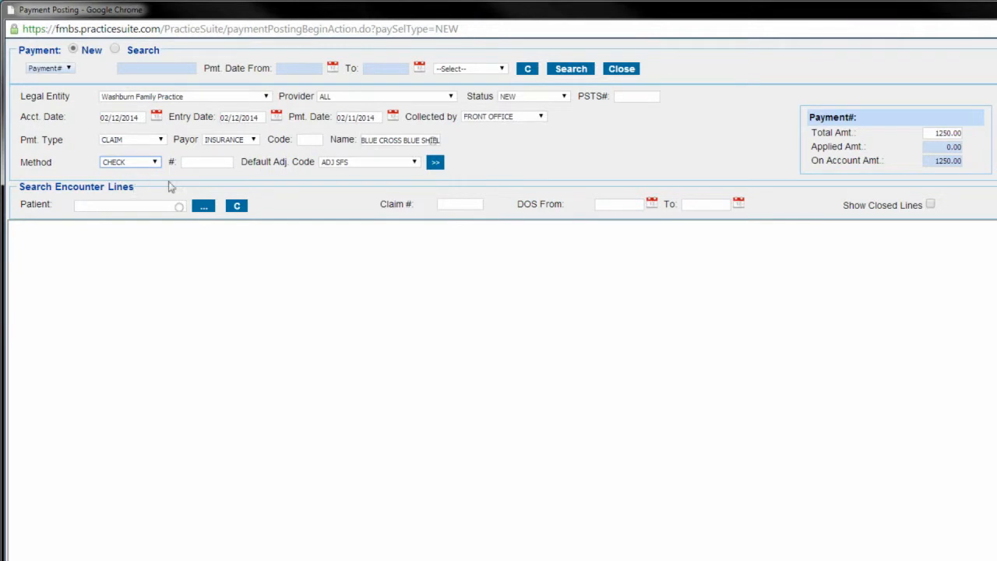
pyautogui.click(203, 167)
pyautogui.click(516, 165)
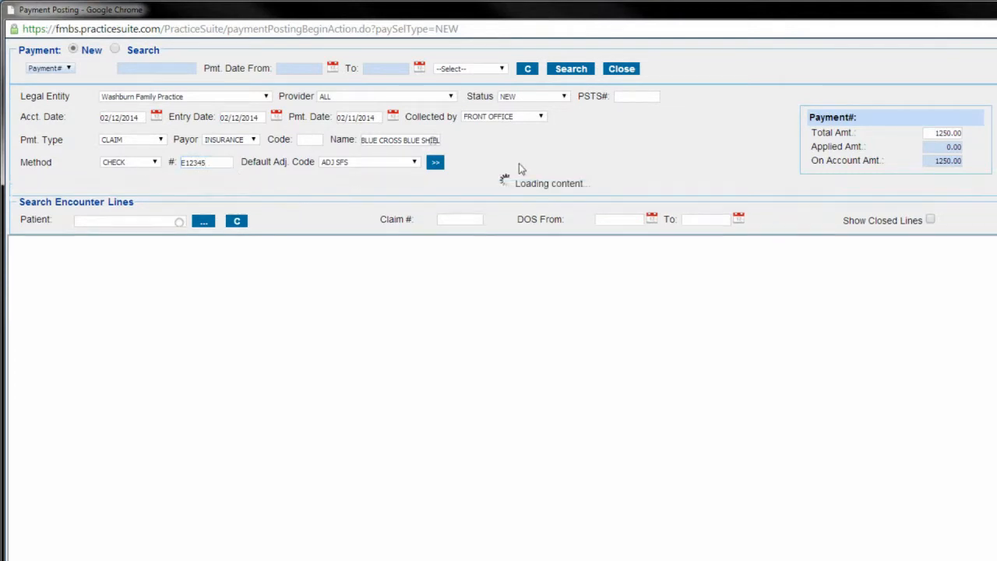
# Step: Choose ADJ SFS as the payment's default adjustment code
pyautogui.click(412, 164)
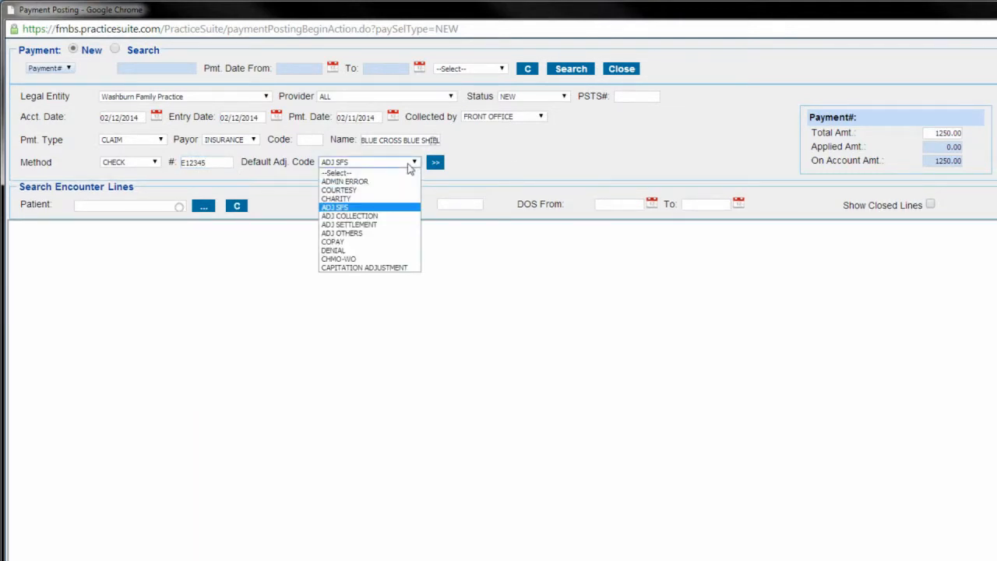
pyautogui.click(341, 208)
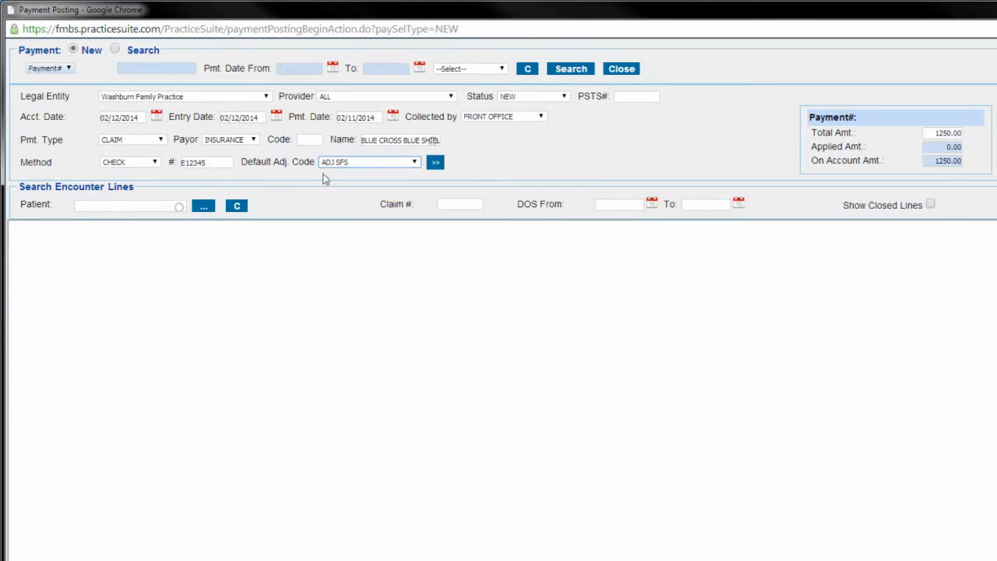
pyautogui.click(563, 165)
# Step: Expand the additional payment details, leave the comment blank and create the payment record
pyautogui.click(437, 162)
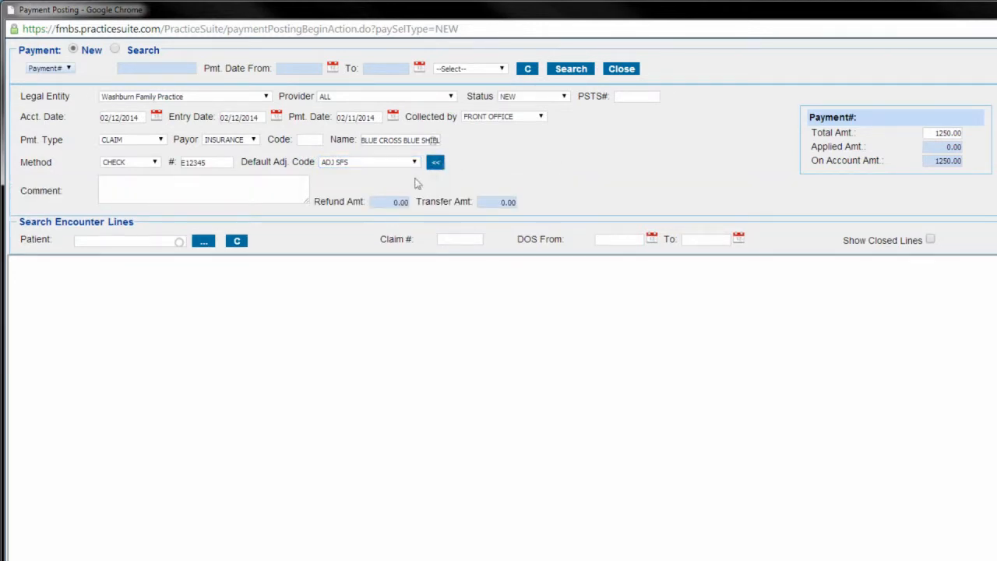
pyautogui.click(218, 191)
pyautogui.click(217, 164)
pyautogui.press('Tab')
pyautogui.click(263, 180)
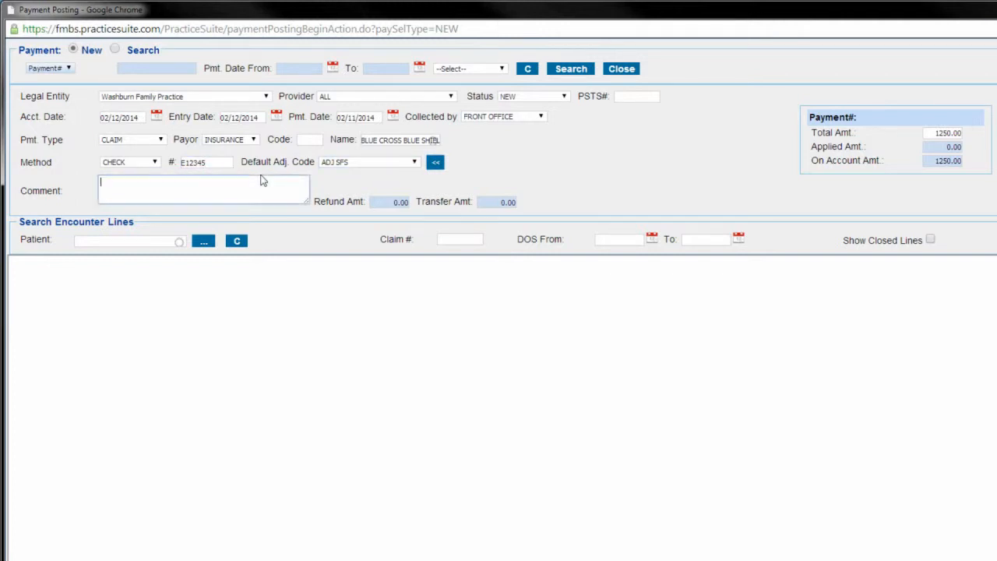
pyautogui.press('Tab')
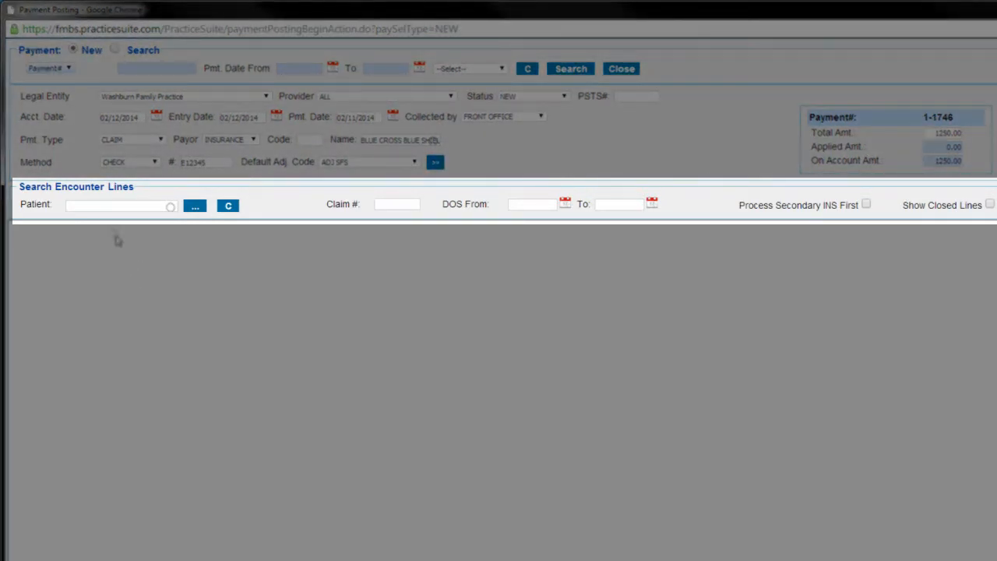
# Step: Select the patient in the encounter line search to load the patient's encounter lines
pyautogui.click(401, 208)
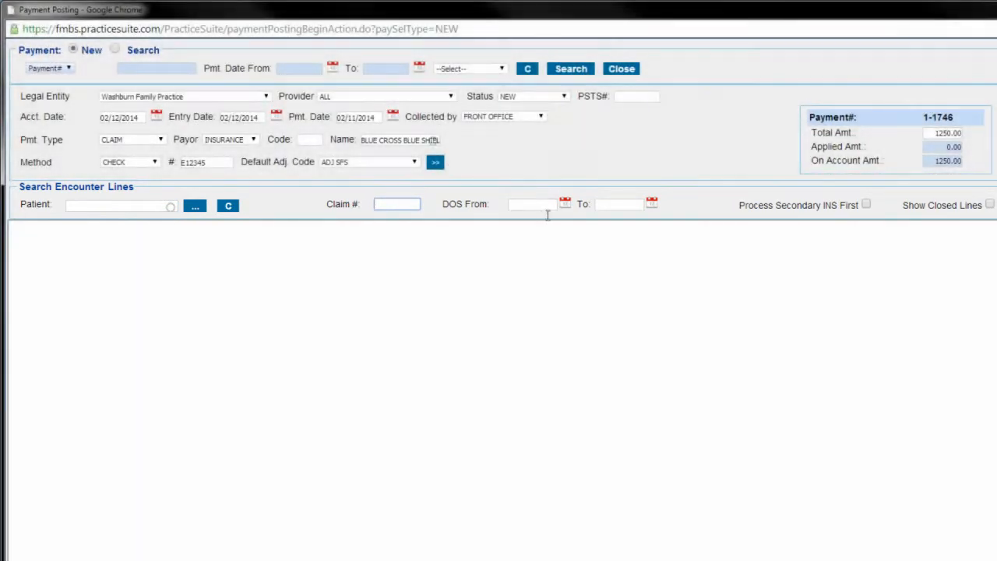
pyautogui.click(538, 205)
pyautogui.click(601, 206)
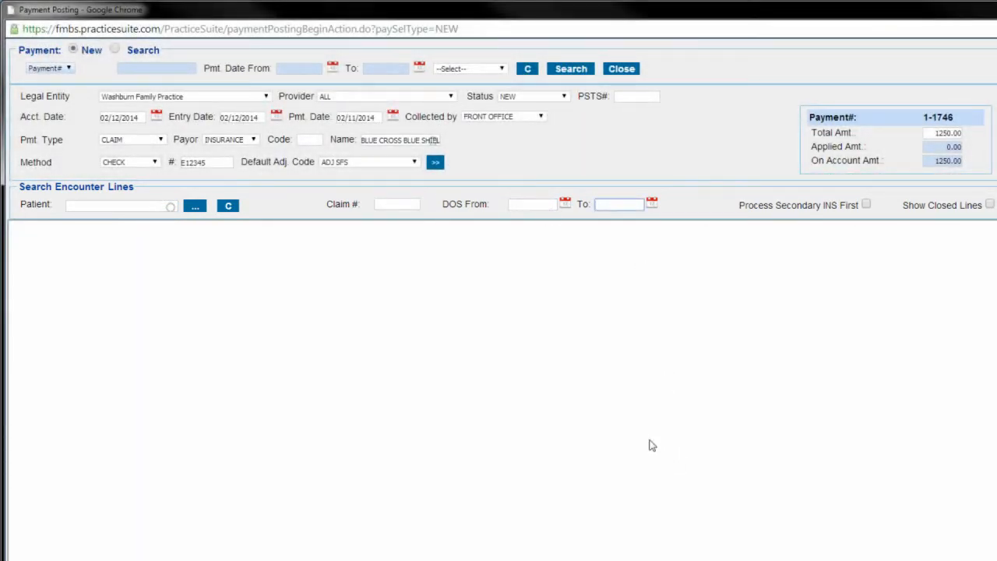
pyautogui.click(156, 213)
pyautogui.click(165, 238)
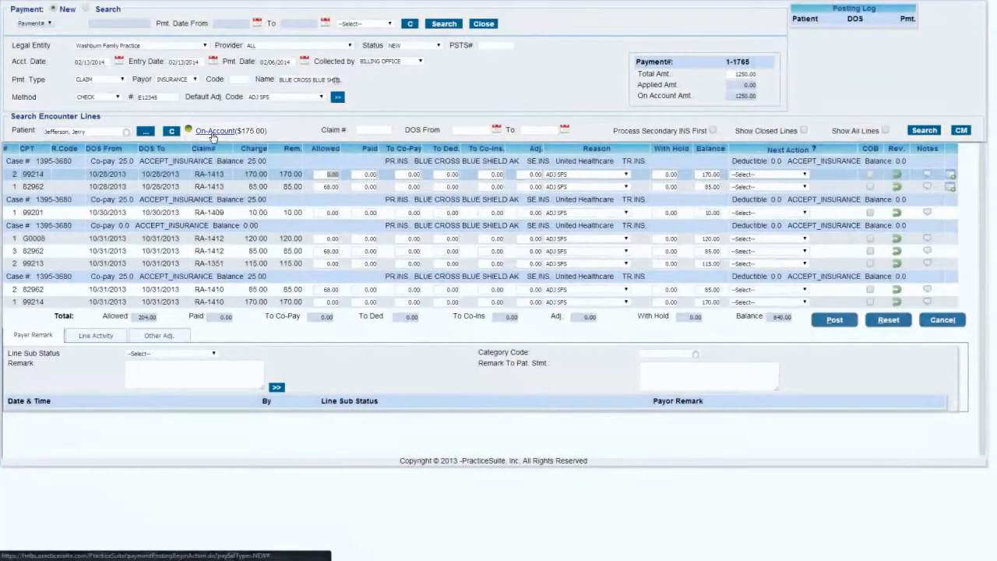
# Step: Open the patient's on-account payments and review their dates, types, amounts and statuses
pyautogui.click(211, 134)
pyautogui.scroll(-1, 244, 171)
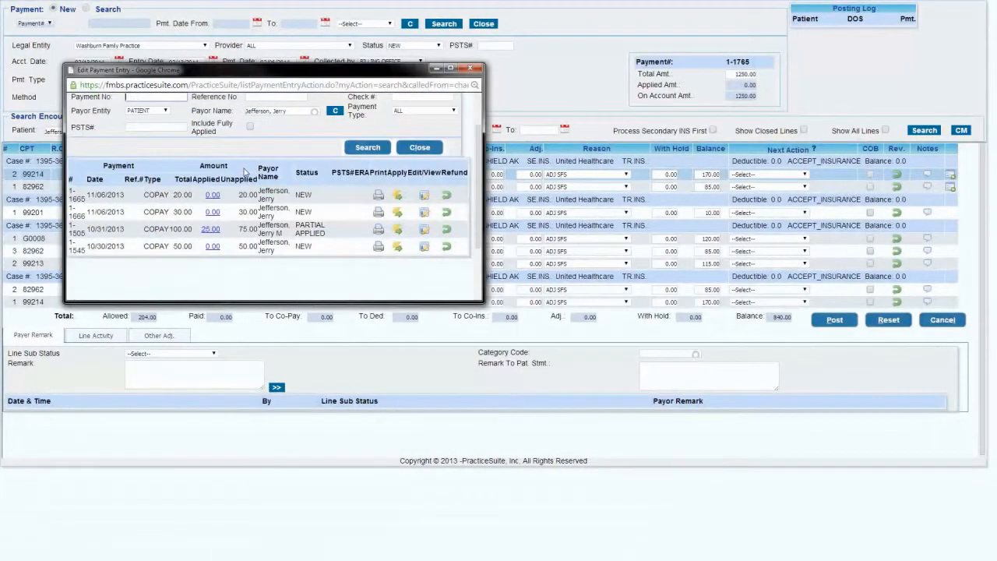
pyautogui.scroll(-1, 244, 172)
pyautogui.scroll(1, 231, 197)
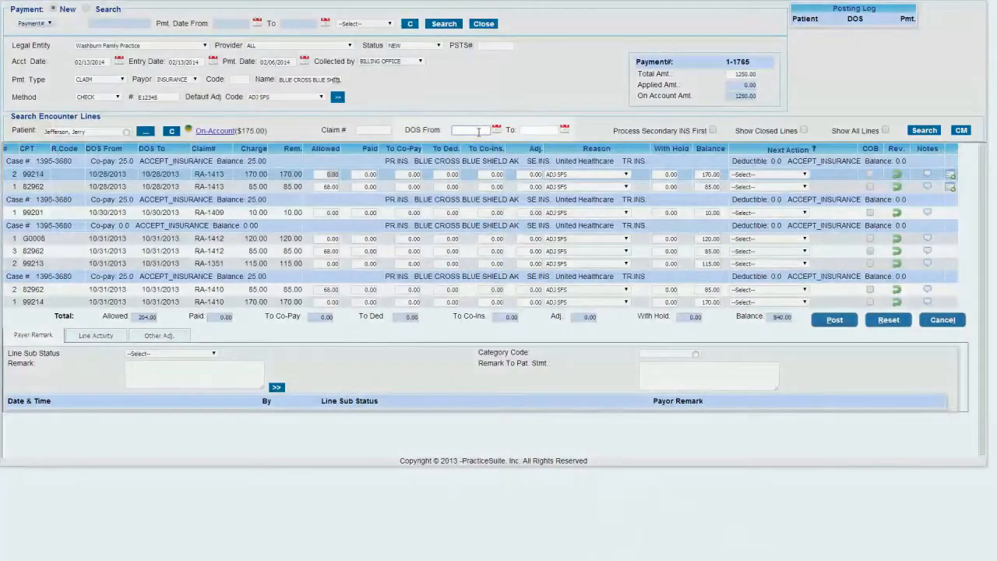
# Step: Filter the encounter lines to dates of service from 10/28/2013 to 10/28/2013 and dismiss the patient's billing alert
pyautogui.click(479, 131)
pyautogui.write('28/201')
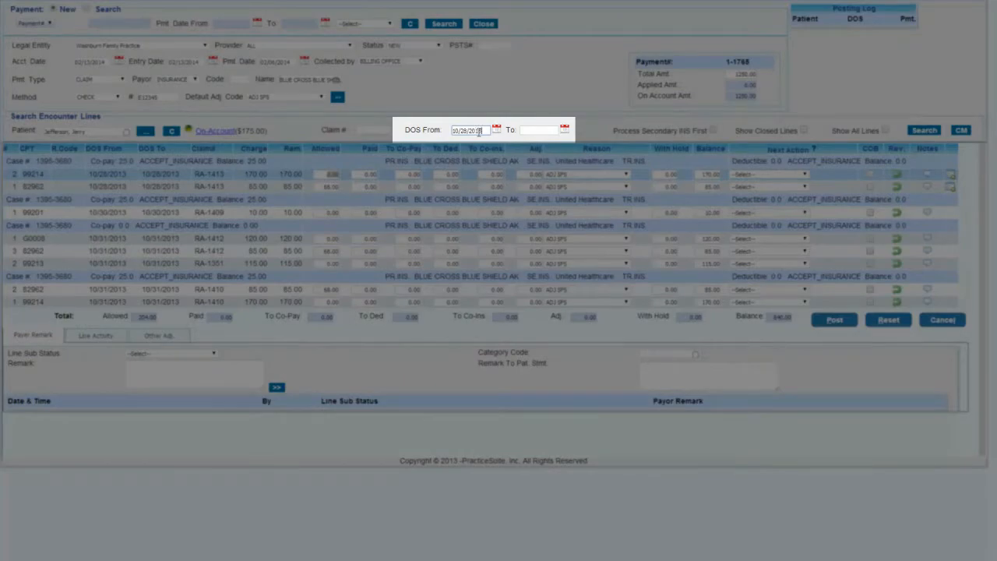
pyautogui.press('Tab')
pyautogui.write('10/2')
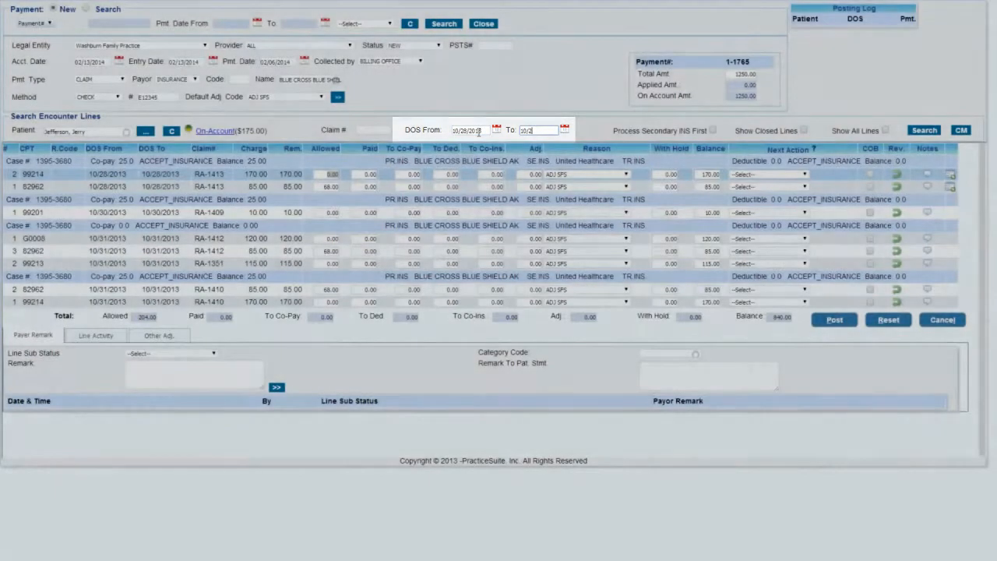
pyautogui.write('8/2013')
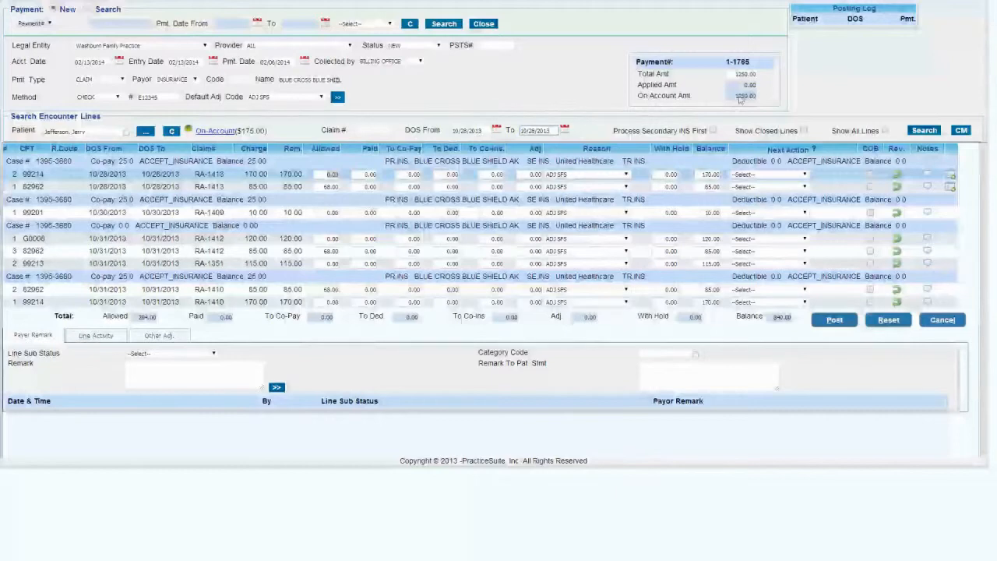
pyautogui.click(923, 130)
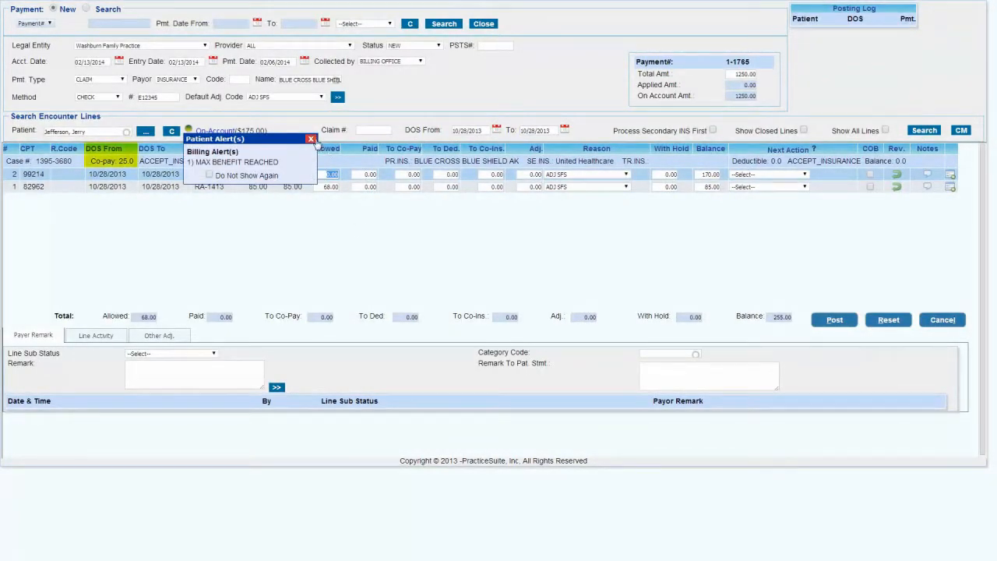
pyautogui.click(311, 139)
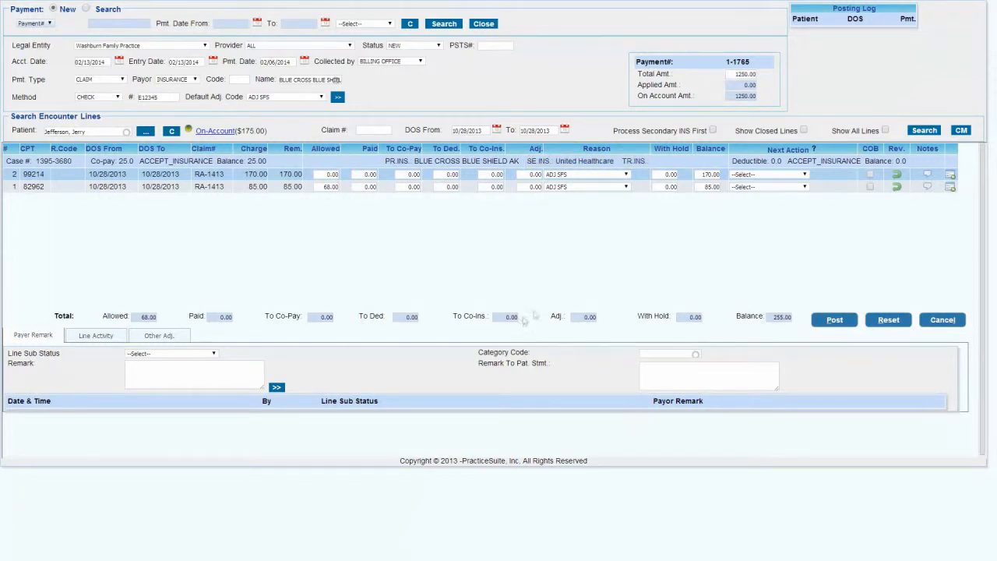
pyautogui.moveTo(662, 132); pyautogui.dragTo(710, 135)
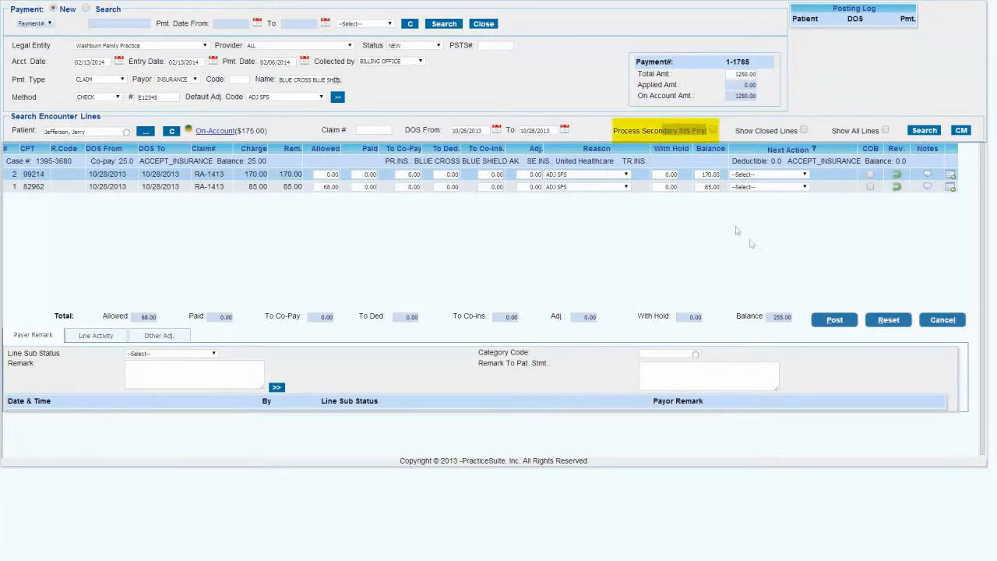
pyautogui.click(660, 132)
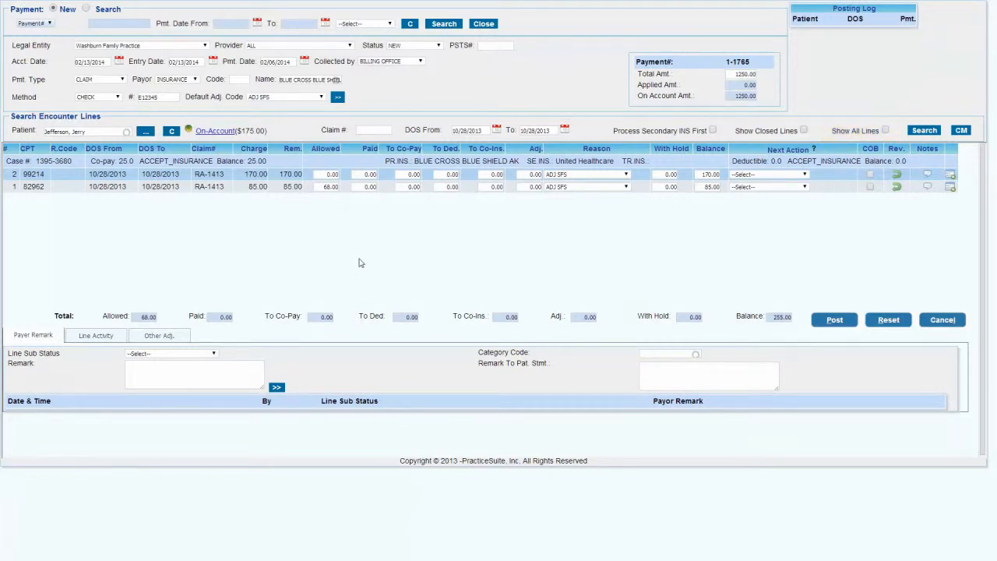
# Step: Enter an allowed amount of 100.00, a paid amount of 50.00 and a co-pay of 25.00 on the 99214 line
pyautogui.click(335, 175)
pyautogui.click(349, 250)
pyautogui.click(372, 174)
pyautogui.write('50')
pyautogui.click(422, 246)
# Step: Set the 99214 line's next action to BILL_TO_PT and post the payment
pyautogui.click(770, 176)
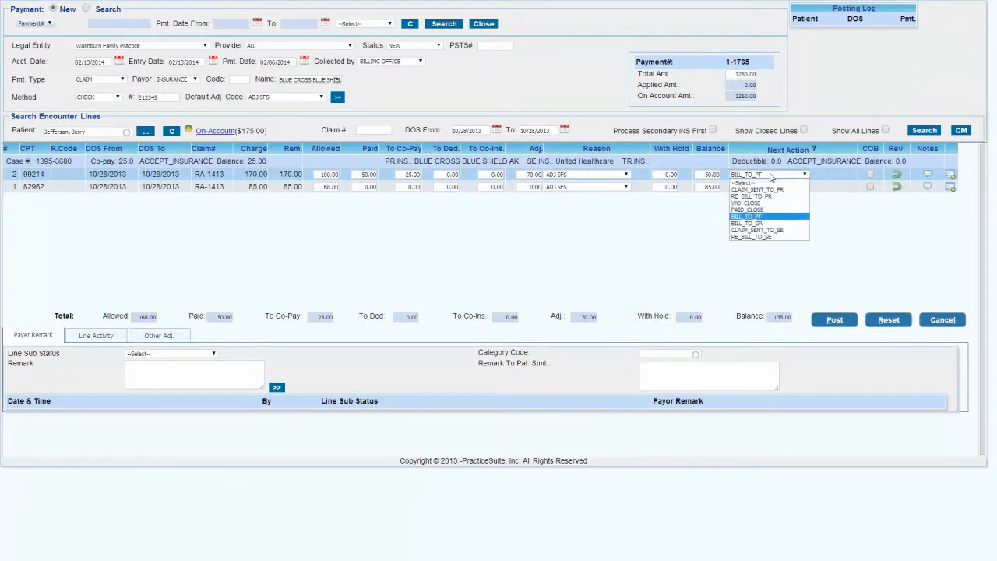
pyautogui.click(783, 217)
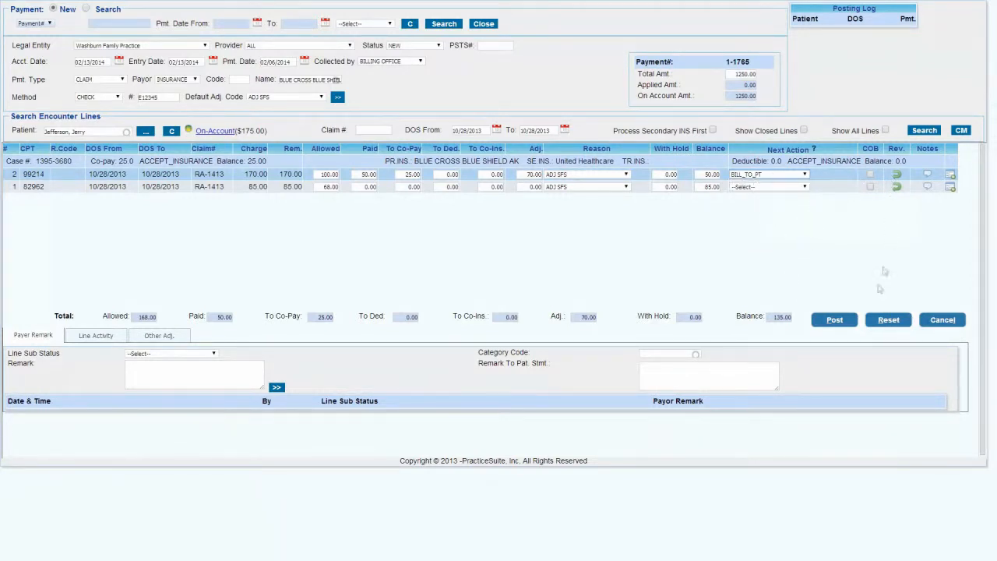
pyautogui.click(834, 319)
pyautogui.click(484, 209)
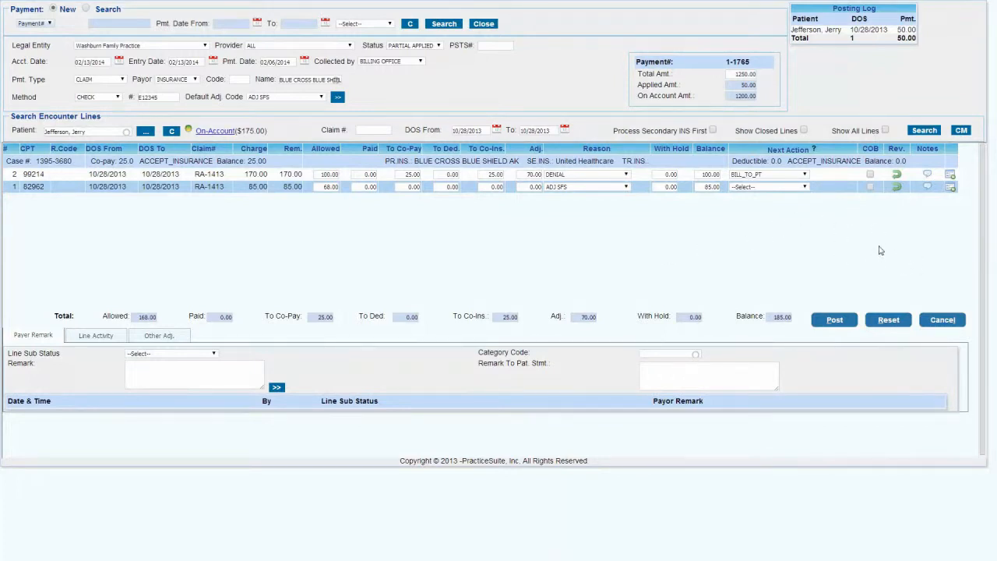
# Step: Give the 82962 line reason DENIAL, next action RE_BILL_TO_PR and sub status Denied-Follow-up with Insurance, and copy the remark "Here" to the patient statement
pyautogui.click(624, 187)
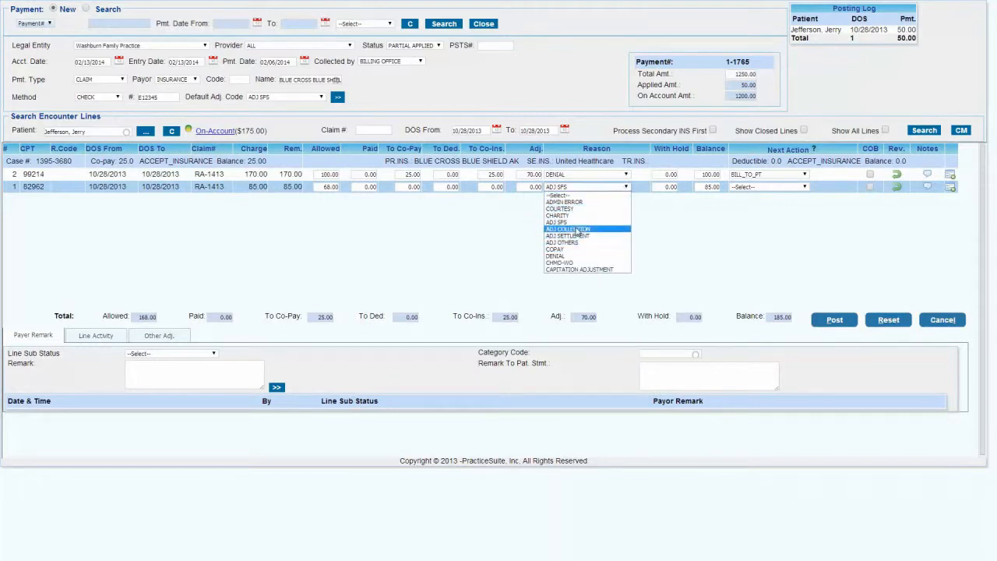
pyautogui.click(569, 255)
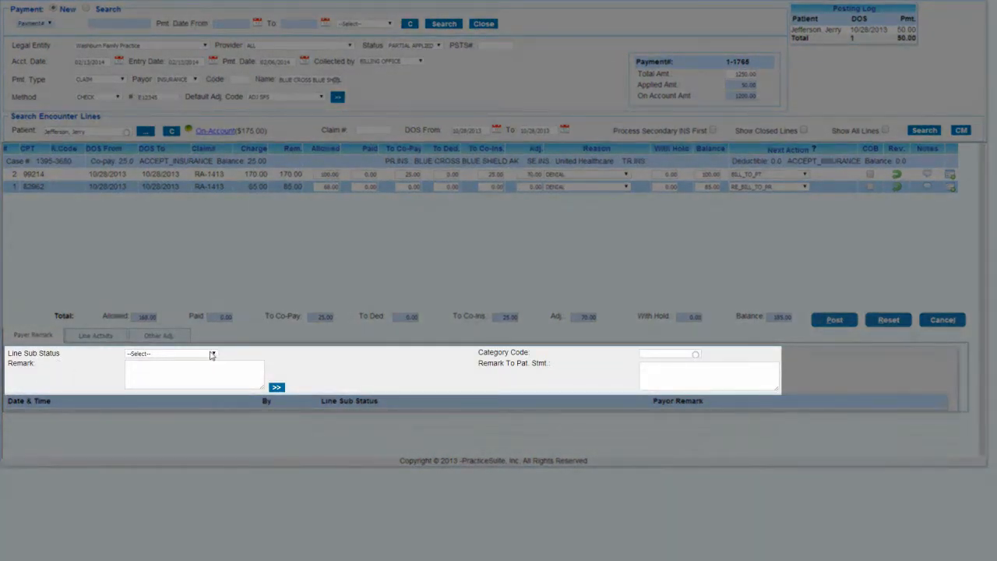
pyautogui.click(212, 354)
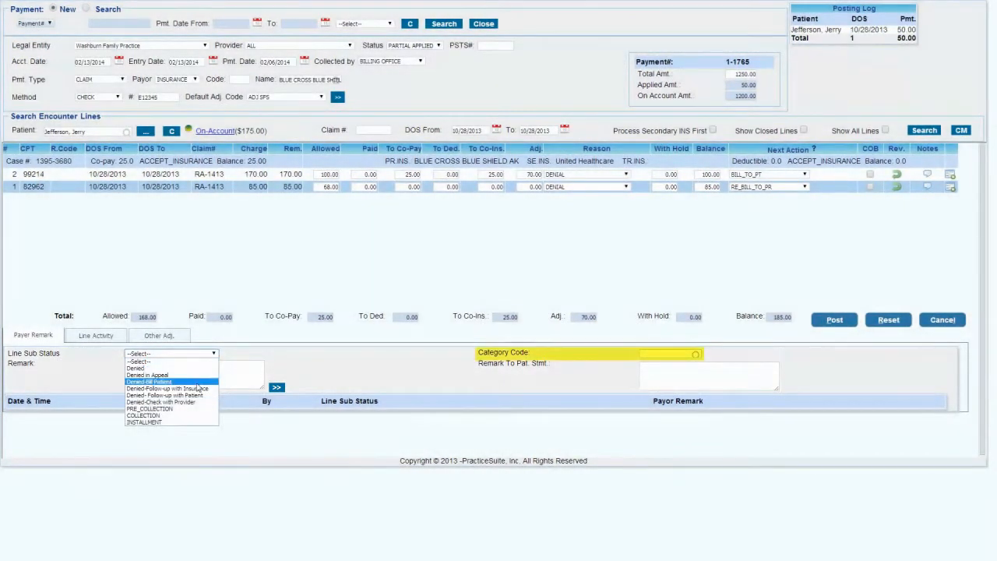
pyautogui.click(199, 388)
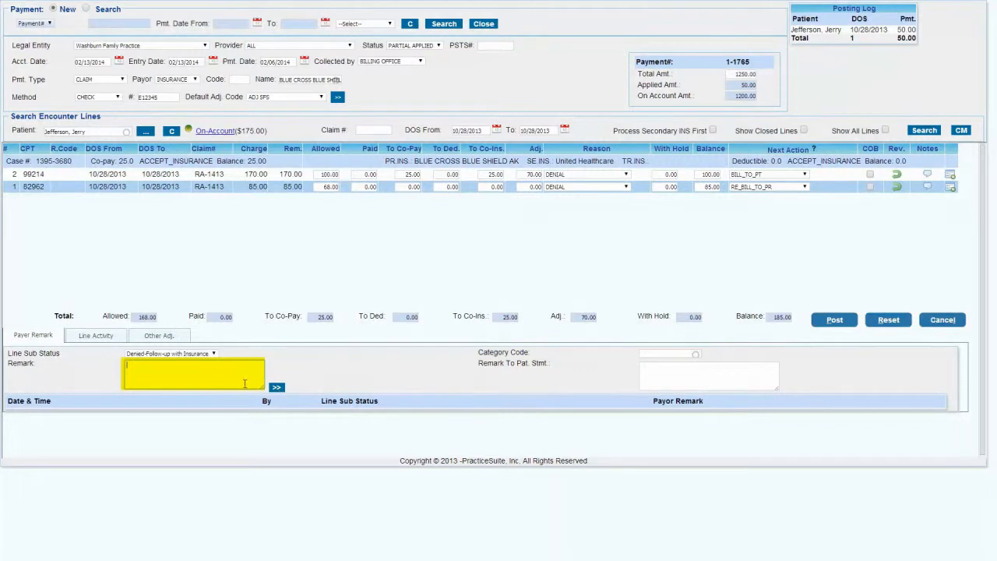
pyautogui.write('re')
pyautogui.click(276, 387)
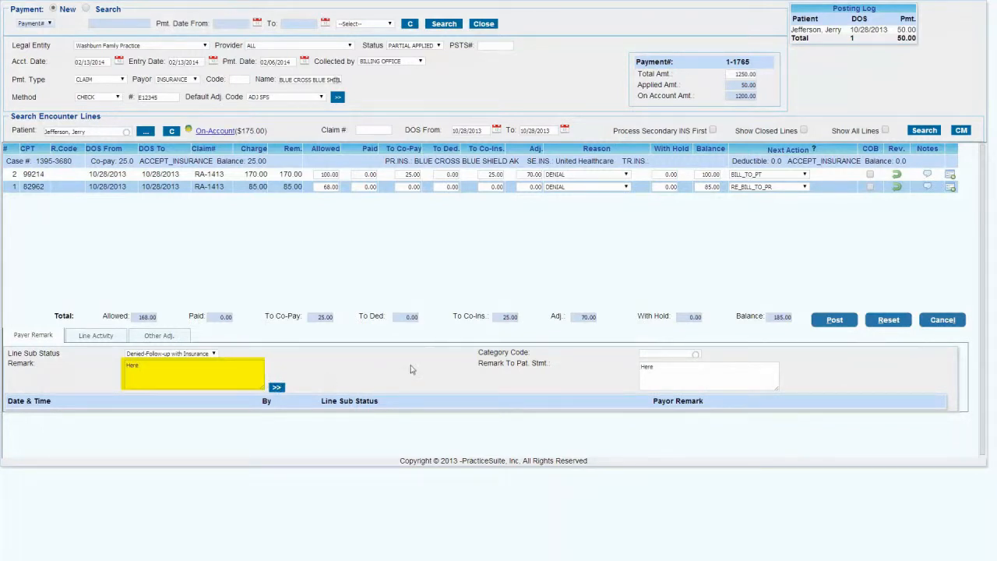
# Step: Review the 82962 line's activity history and the reasons available for other adjustments
pyautogui.click(97, 336)
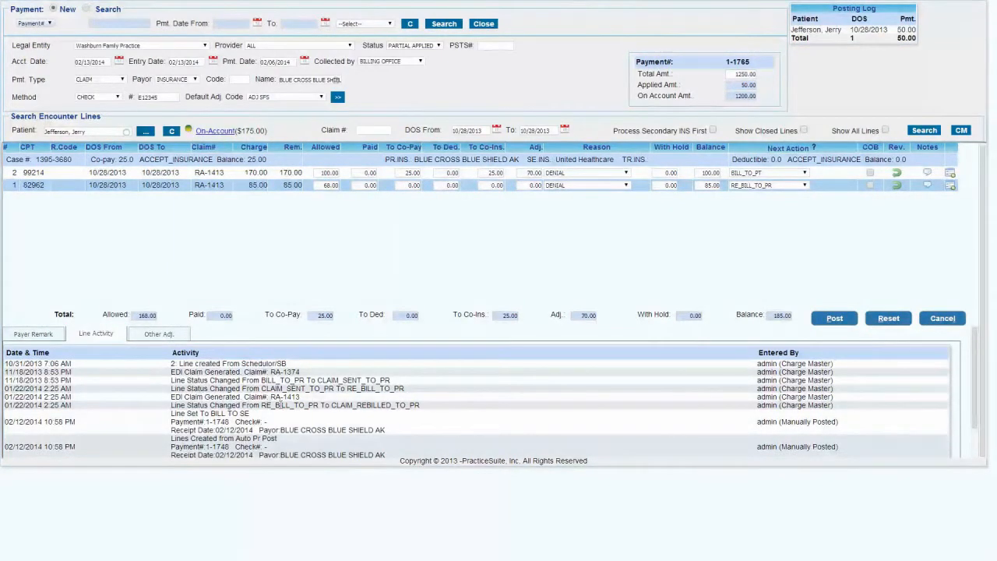
pyautogui.click(176, 336)
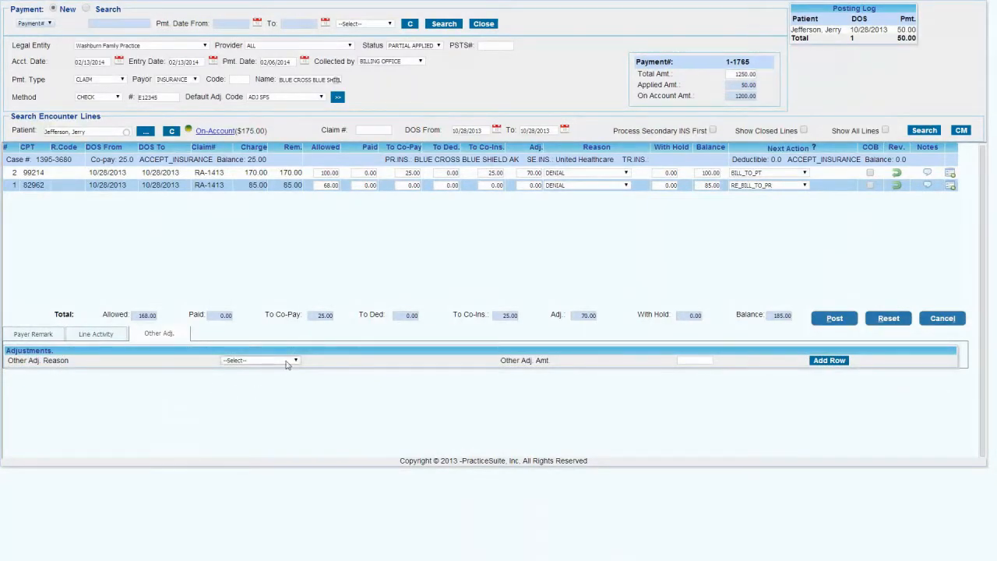
pyautogui.click(287, 363)
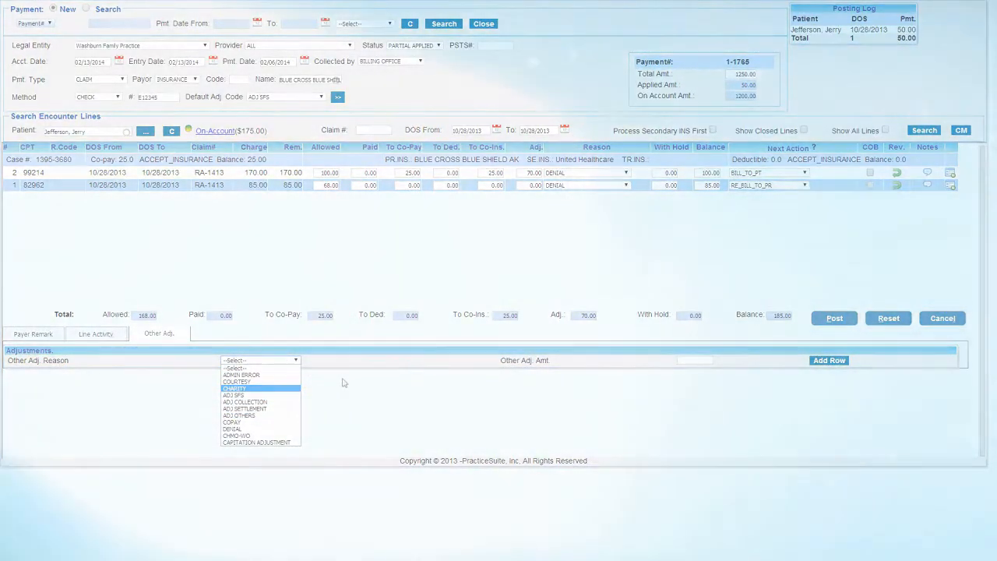